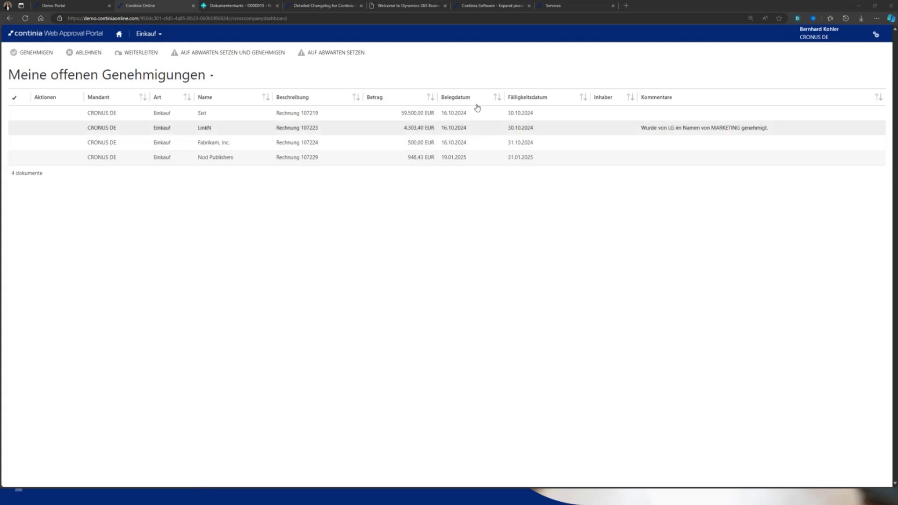
click(822, 39)
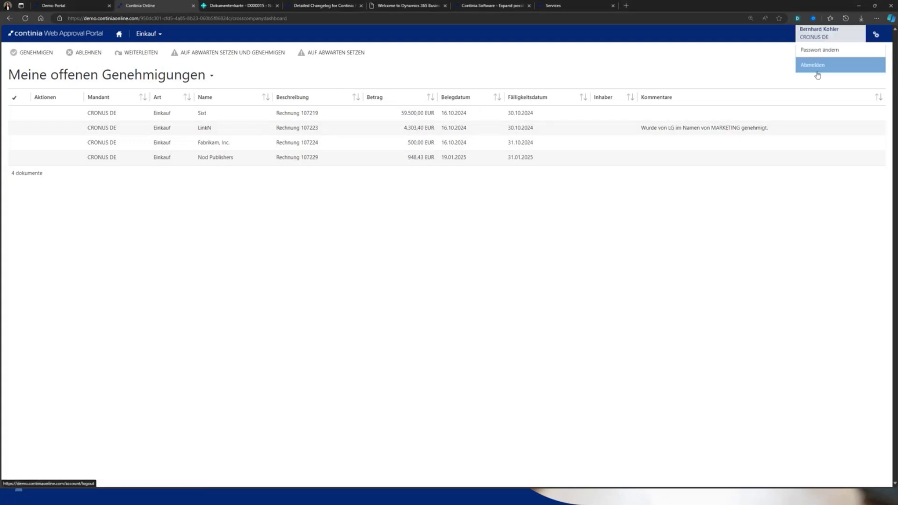
click(741, 59)
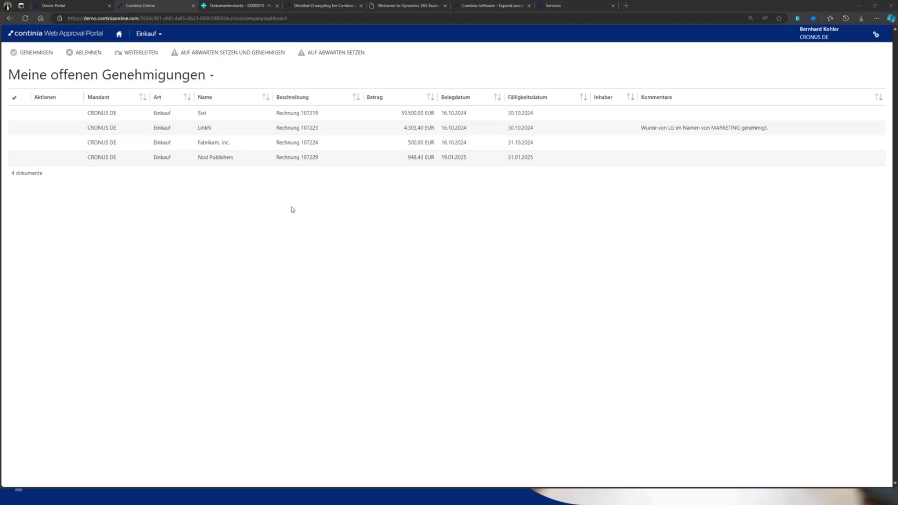
Step: Set the portal's Standardzeile(n) function to Klassisch in the Einstellungen and save the settings
click(876, 35)
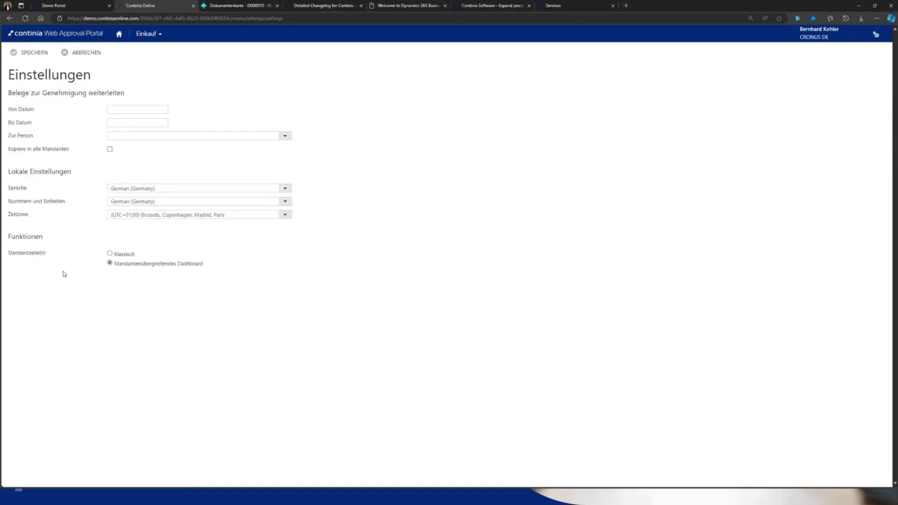
click(115, 253)
click(38, 52)
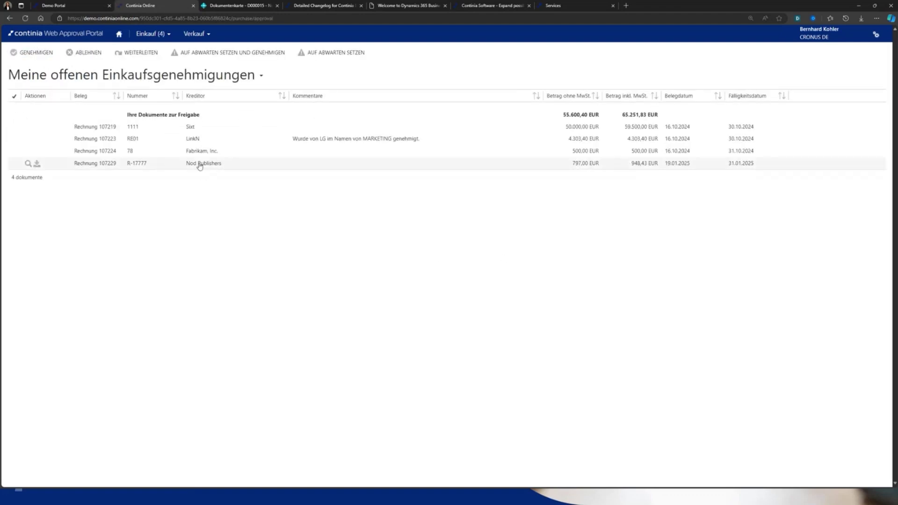
Step: Open the Nod Publishers purchase invoice awaiting approval and examine its invoice lines
key(F5)
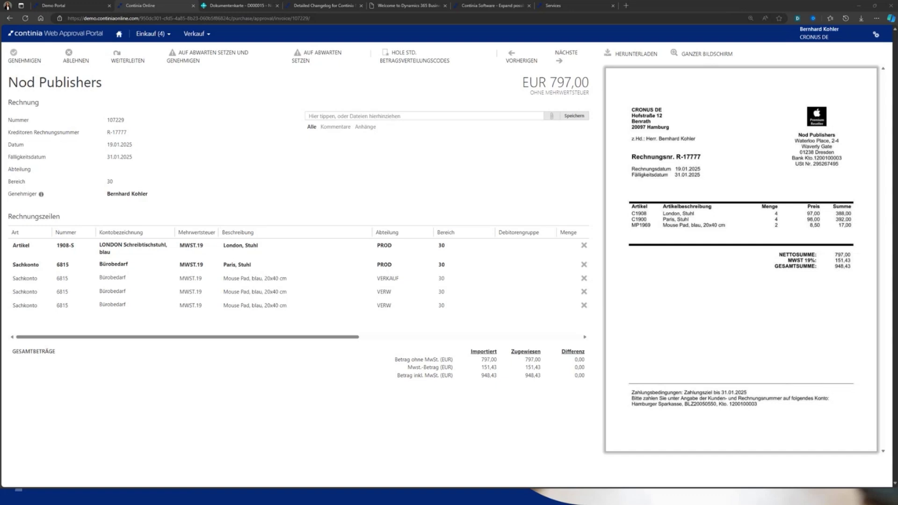
mouse_move(305, 261)
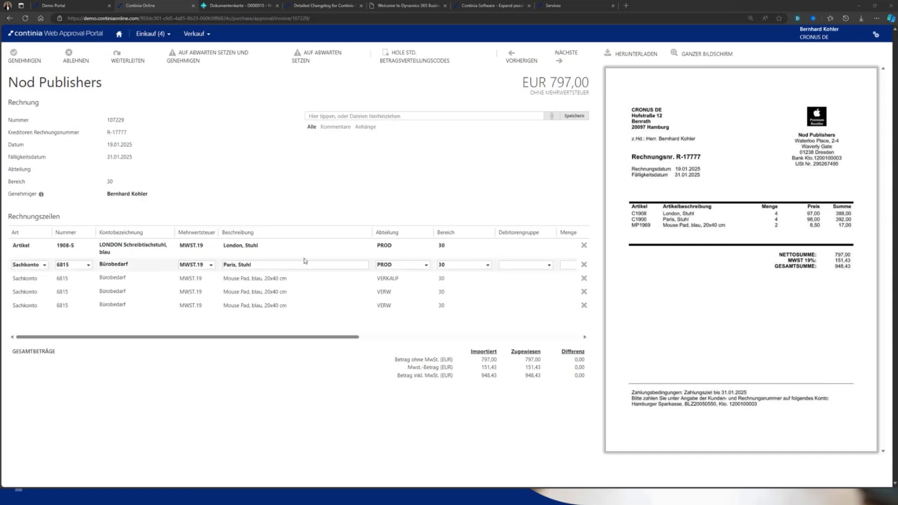
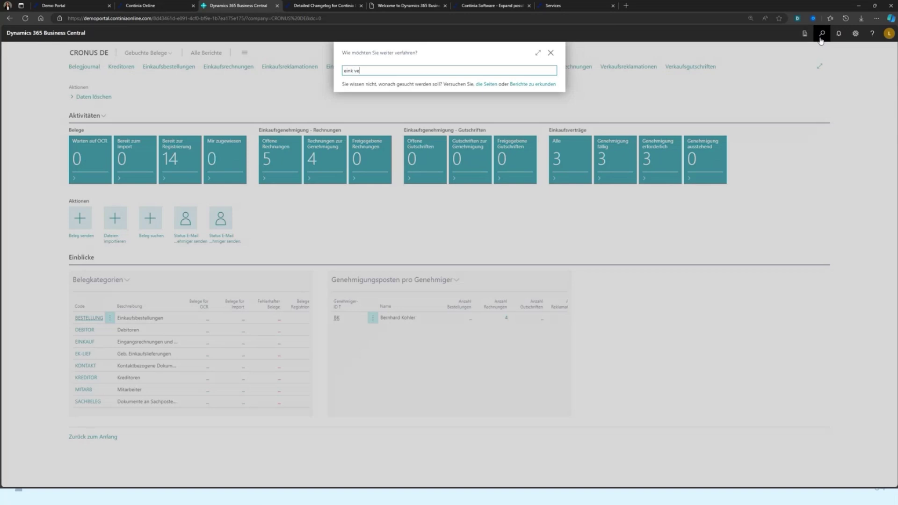
Step: In Business Central, search for "eink ver ei", open the Einkaufsvertragseinrichtung page and examine its approval settings
text(i)
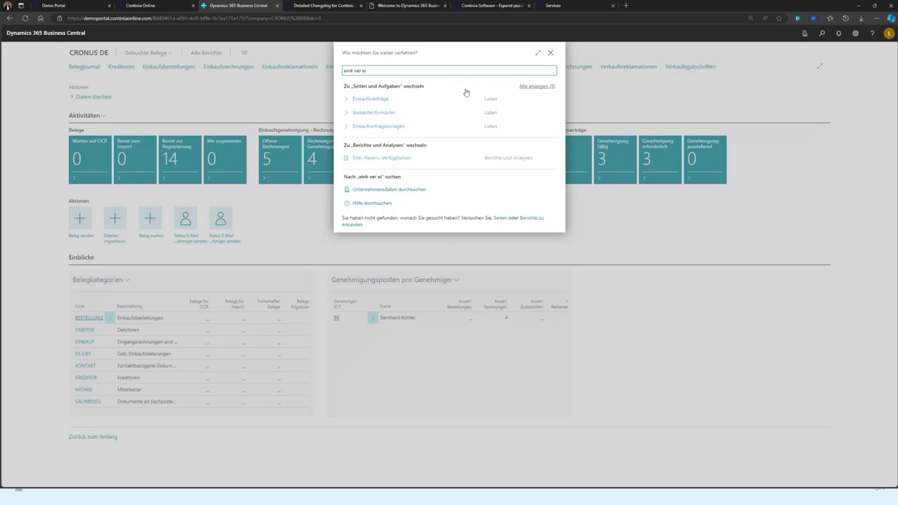
click(525, 86)
click(399, 152)
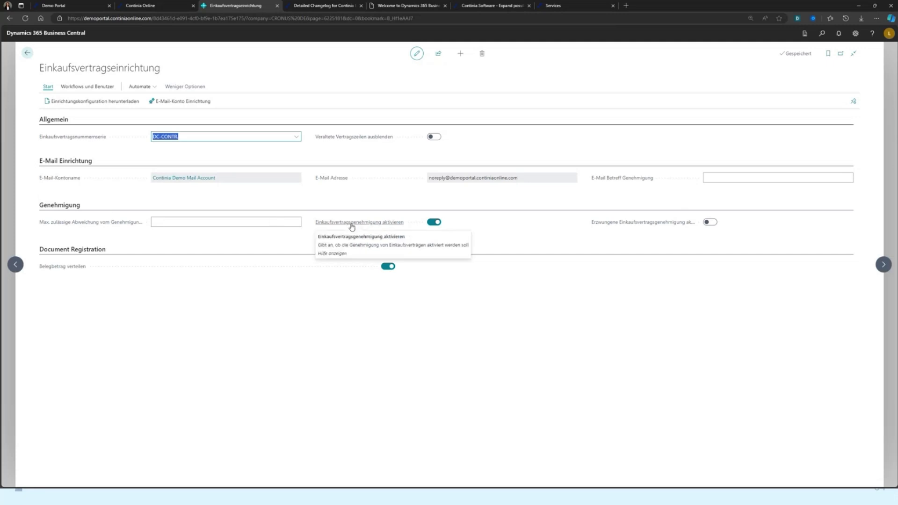
mouse_move(643, 226)
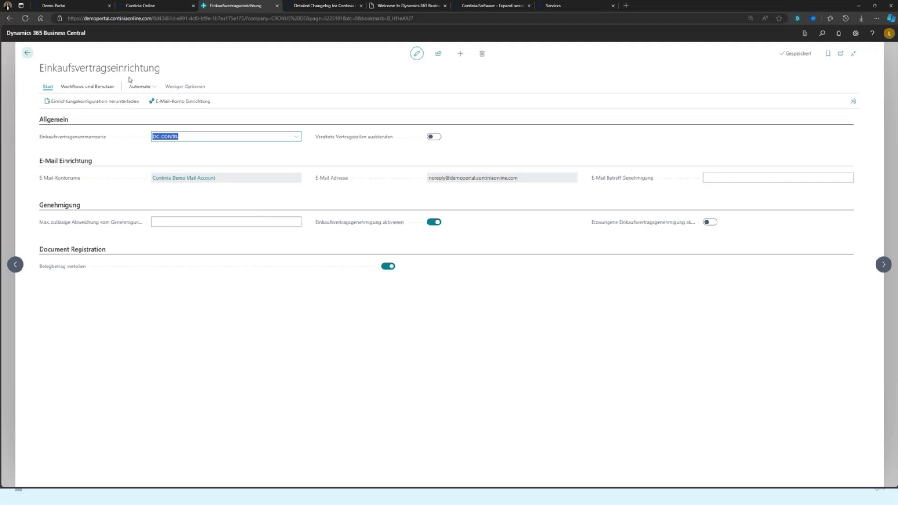
Step: Open the workflow list from the purchase contract setup, examine the Continia Purchase Contracts approval workflow and close the list
click(91, 90)
click(62, 101)
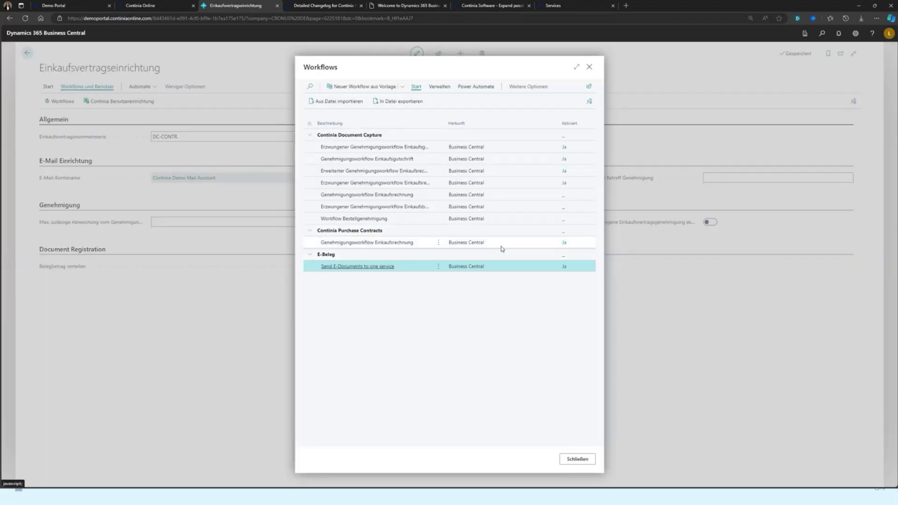
click(344, 245)
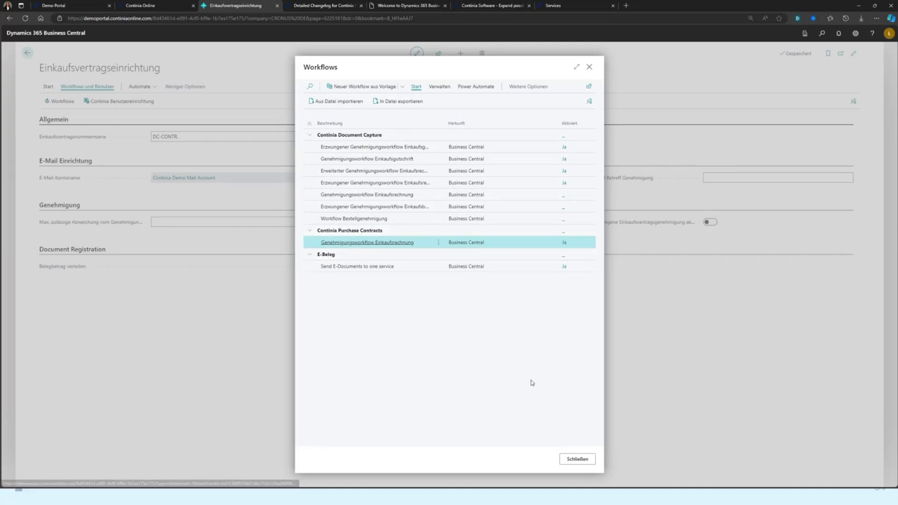
click(576, 459)
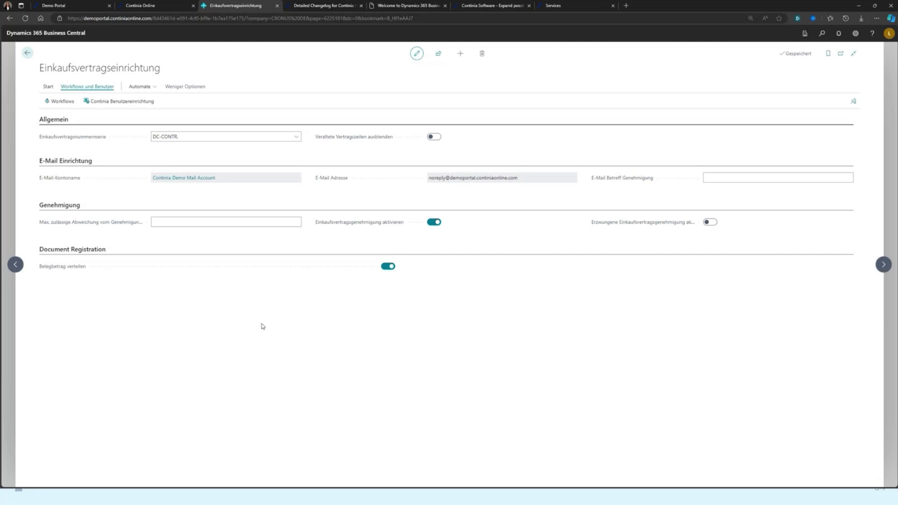
Step: Examine the purchase contract approval settings on user BK's card in the Continia Benutzereinrichtung, and return to the home page
click(122, 101)
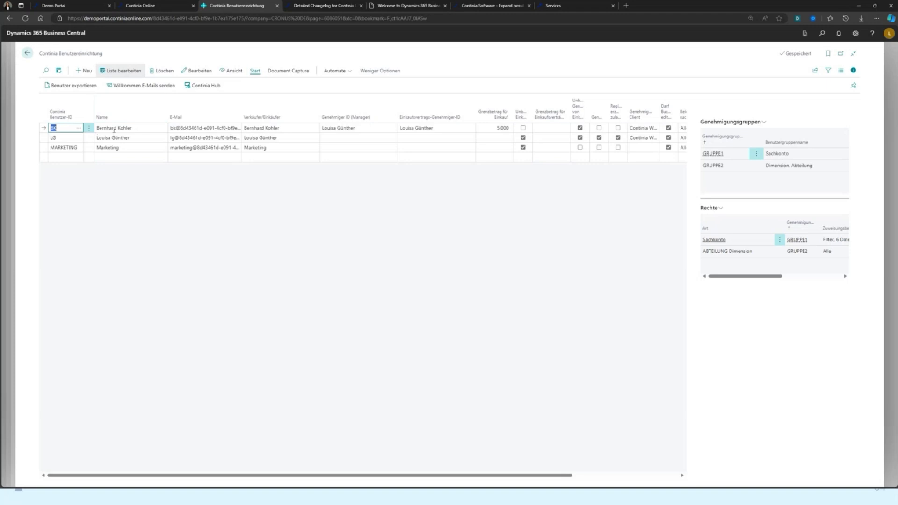
click(206, 74)
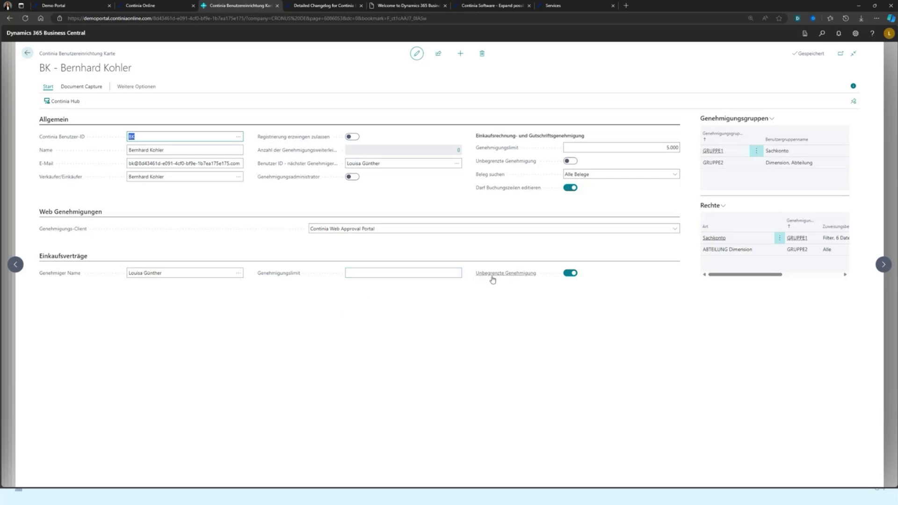
mouse_move(492, 279)
click(28, 54)
click(28, 54)
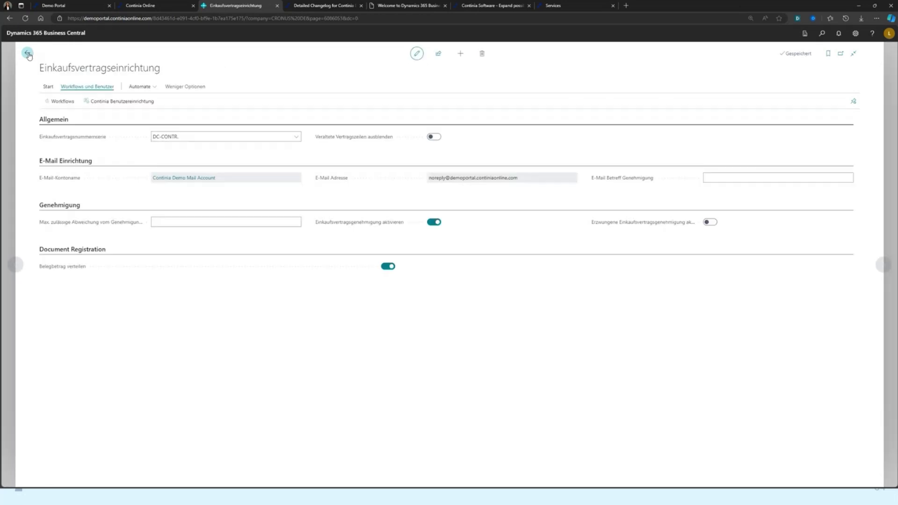
click(28, 54)
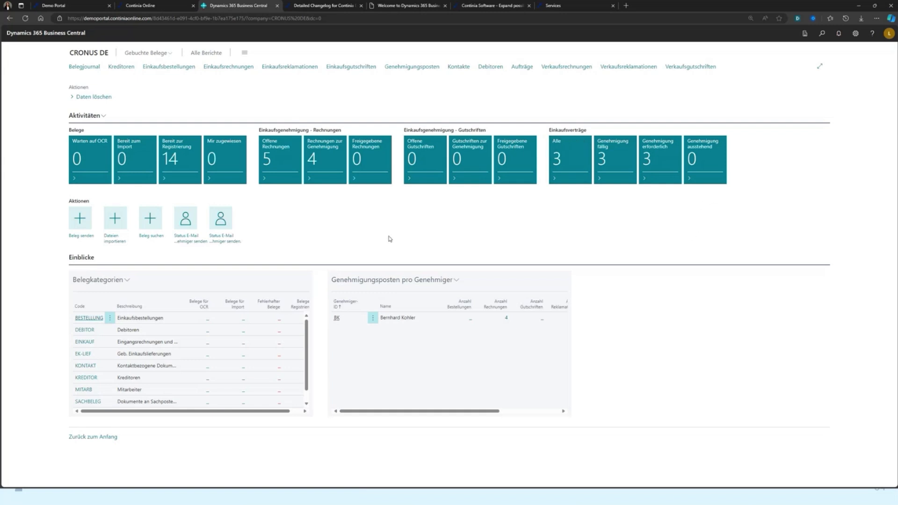
Step: Open the Fahrzeugmiete contract from the list of all purchase contracts and send its approval request
click(573, 153)
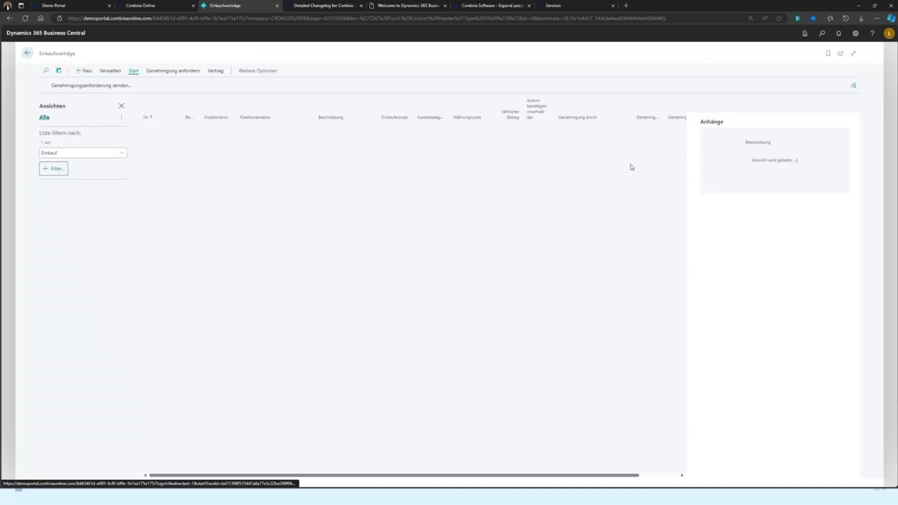
click(145, 156)
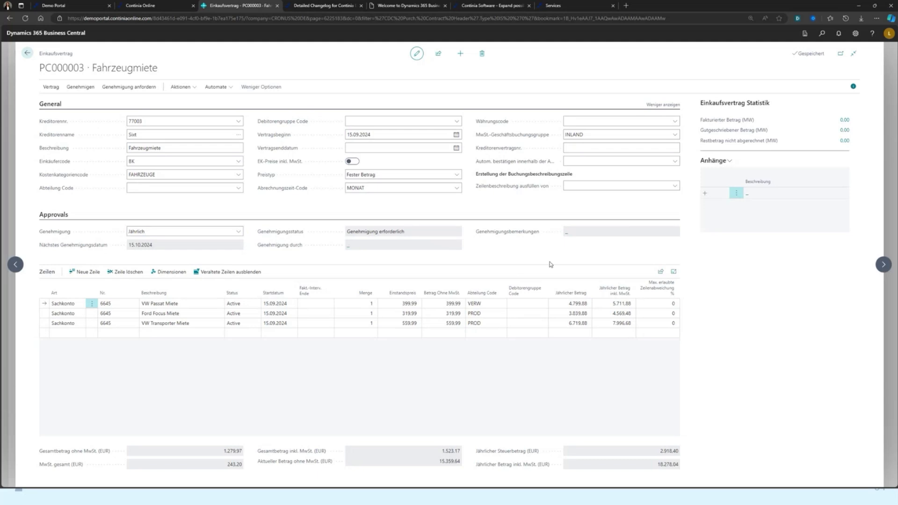
click(117, 88)
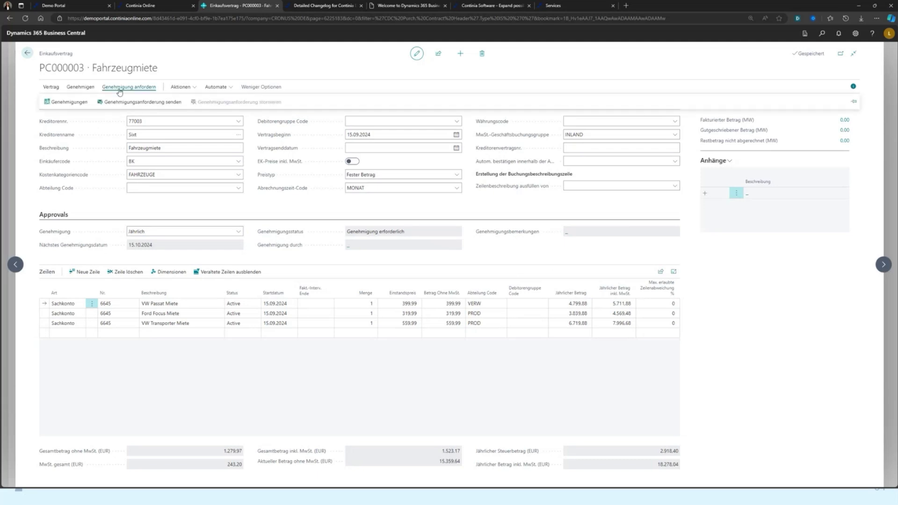
click(170, 107)
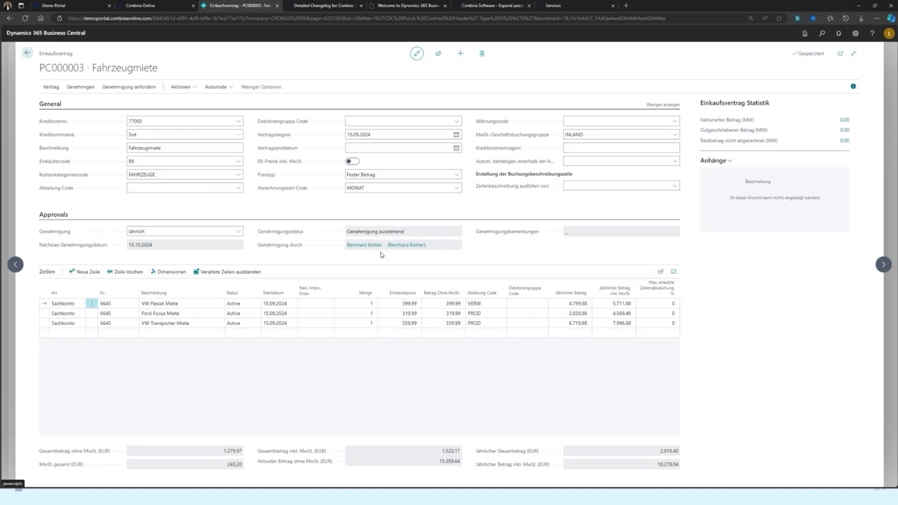
click(81, 87)
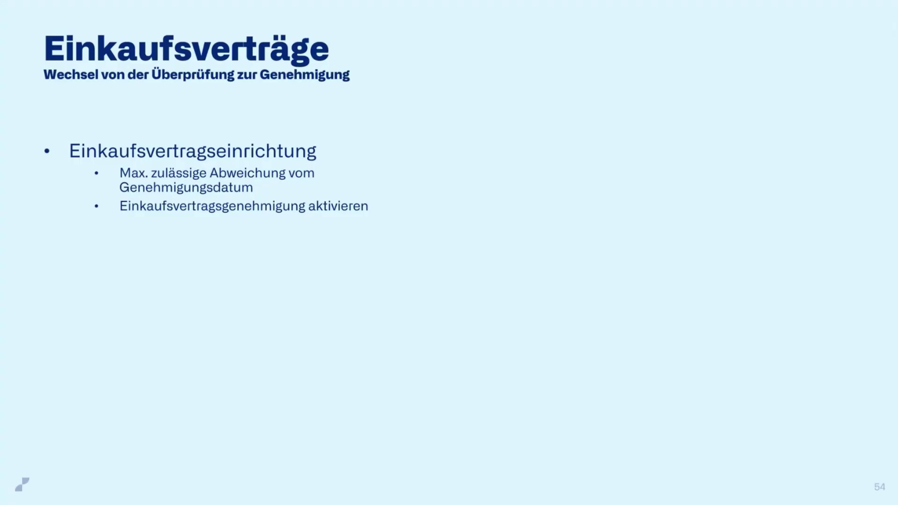
key(Right)
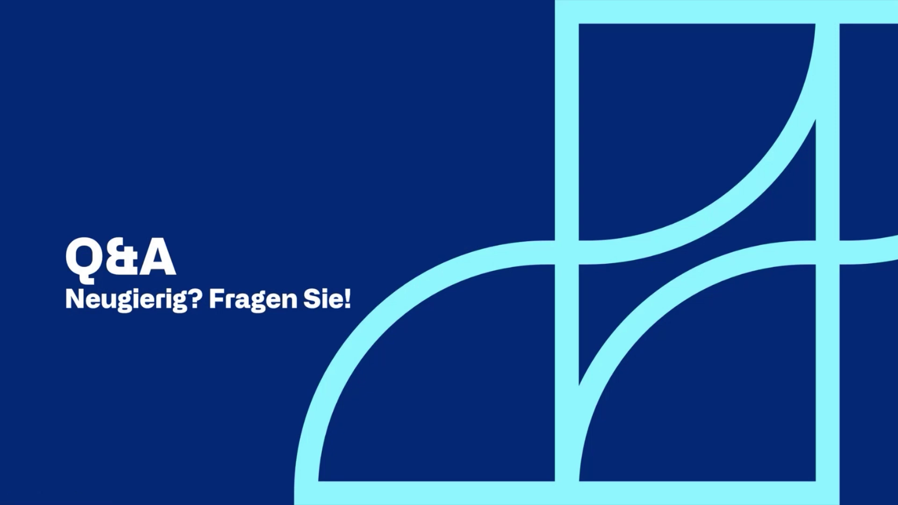
Step: Switch back to the browser, look through the detailed changelog for Document Capture 2024 R2, and minimize the browser window
mouse_move(86, 499)
key(alt+Tab)
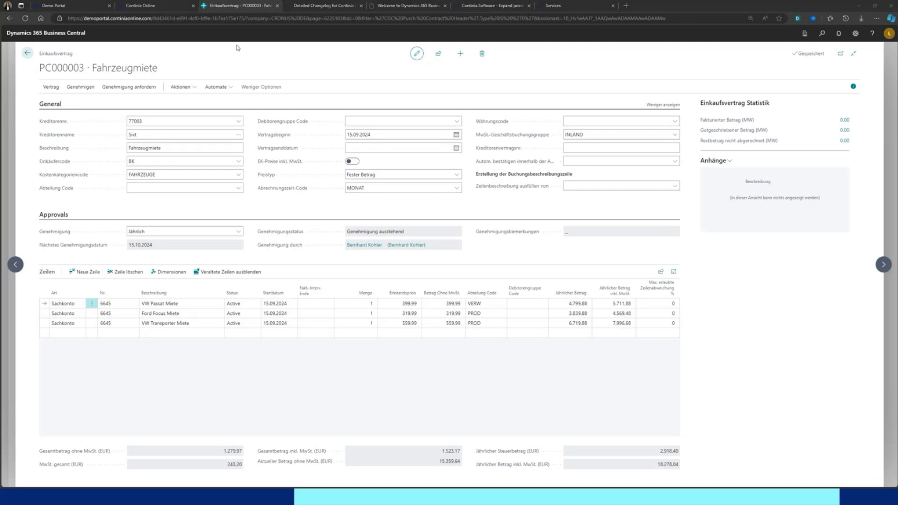
click(317, 9)
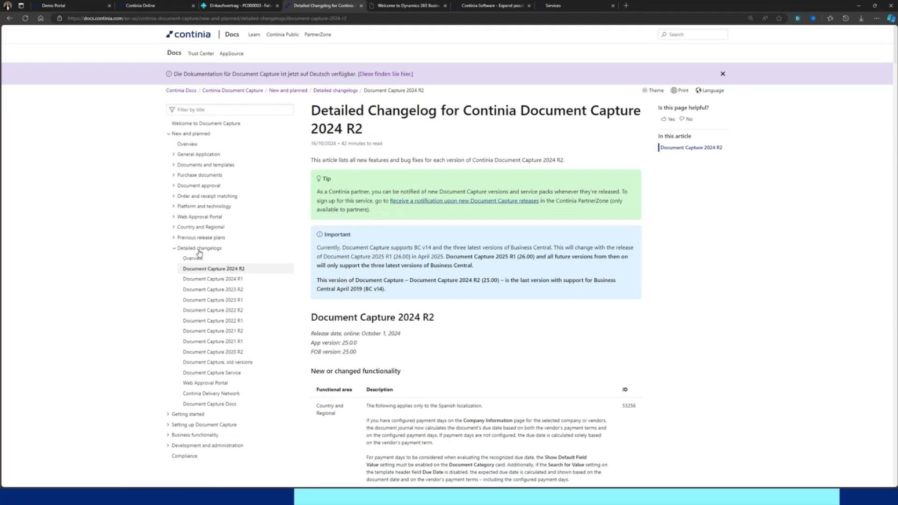
scroll(412, 303, down, 5)
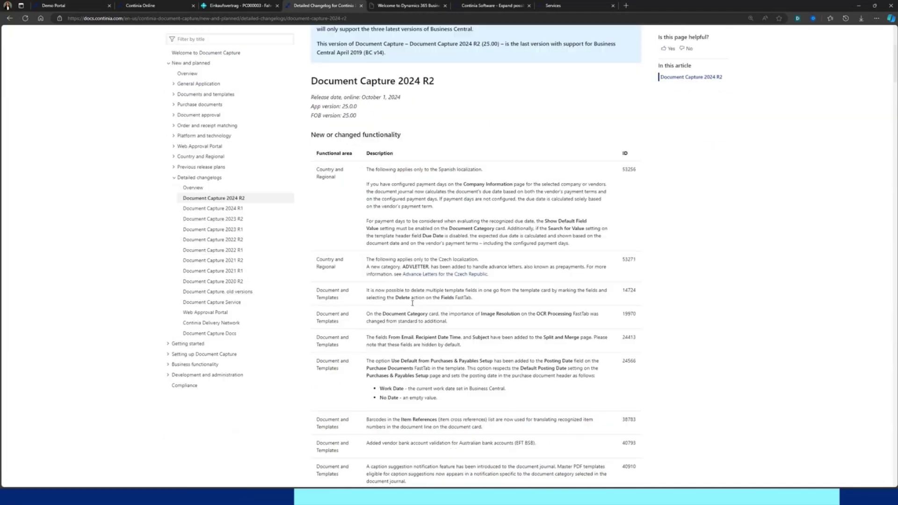
scroll(412, 303, down, 4)
scroll(414, 301, up, 5)
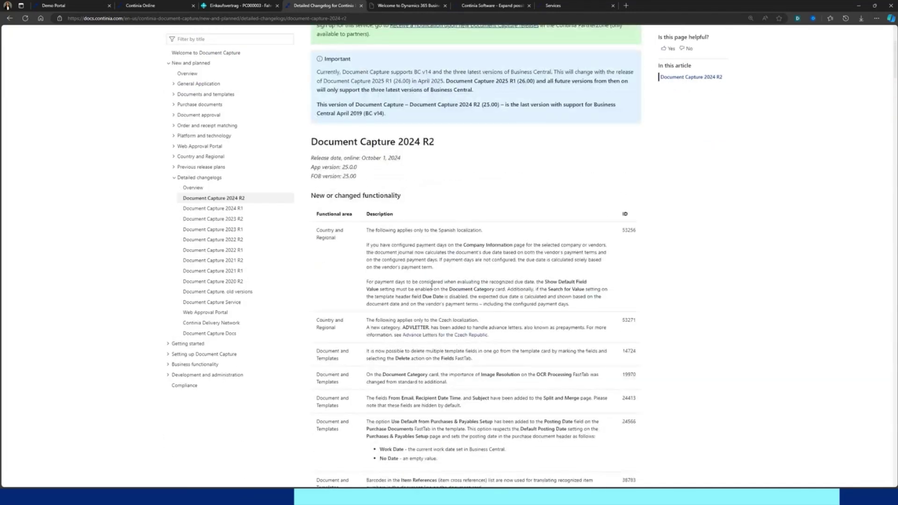
click(859, 7)
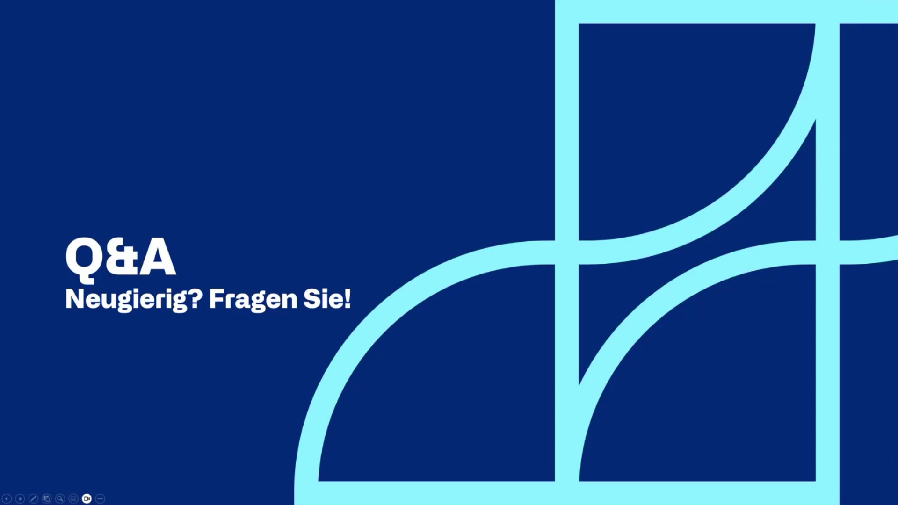